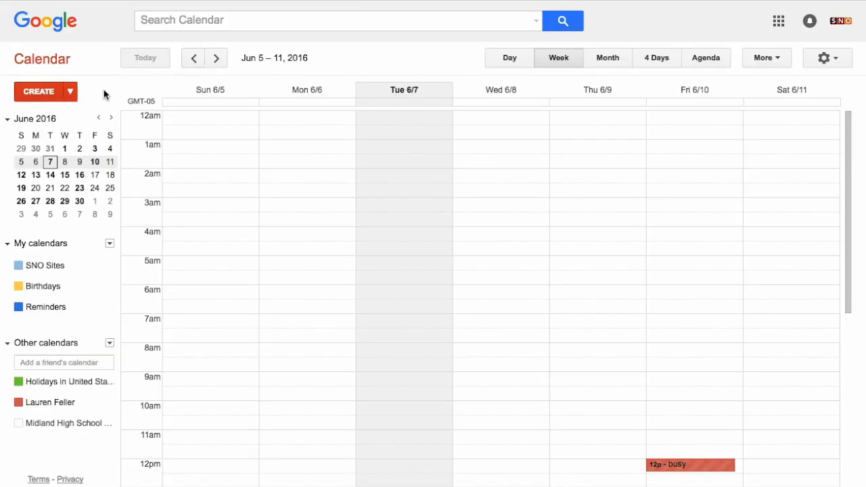
Step: Open the SNO Sites calendar in the calendar settings, check its sharing options, and return to its details
{"action": "left_click", "coordinate": [833, 63]}
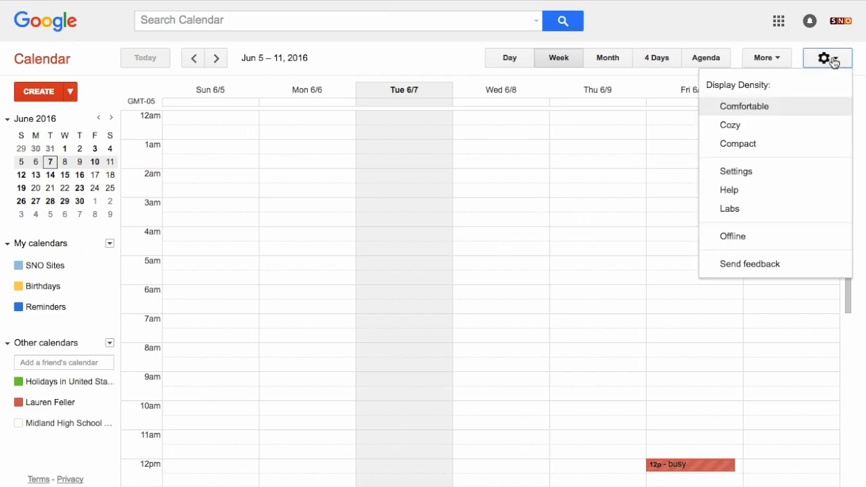
{"action": "left_click", "coordinate": [785, 175]}
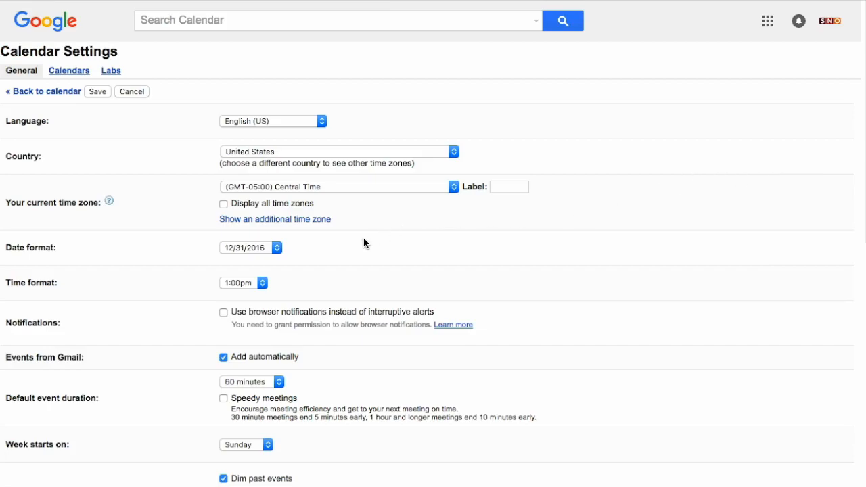
{"action": "left_click", "coordinate": [67, 72]}
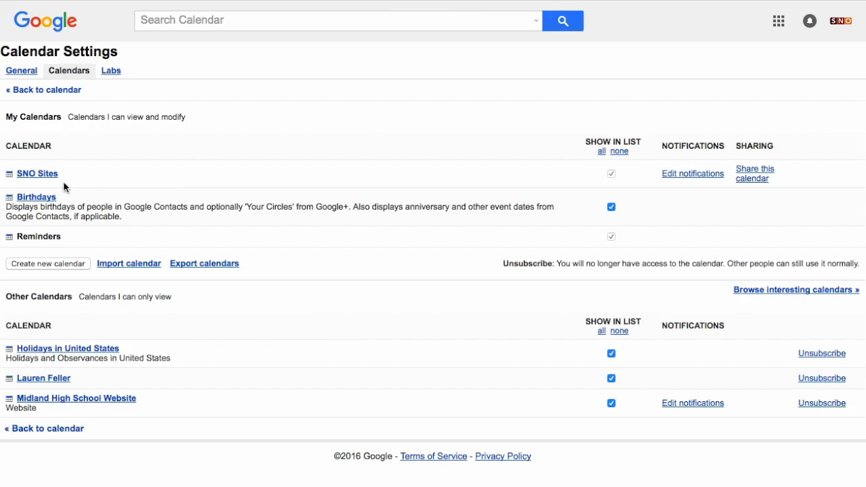
{"action": "left_click", "coordinate": [38, 174]}
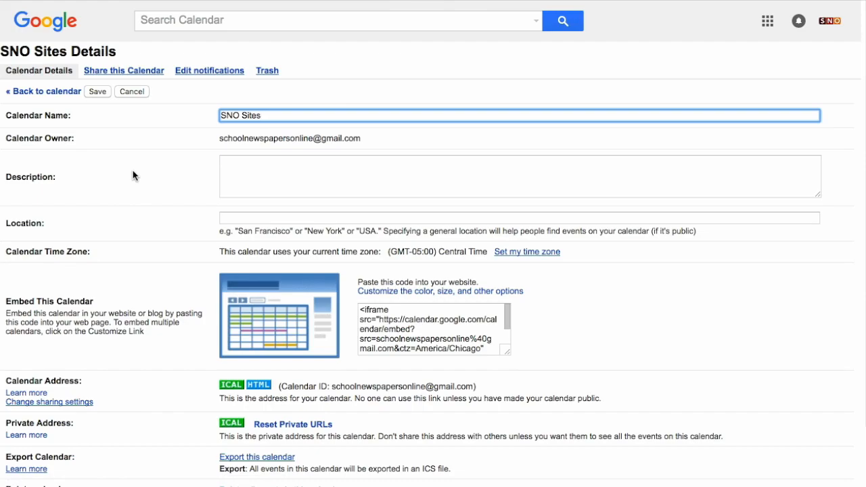
{"action": "left_click", "coordinate": [136, 72]}
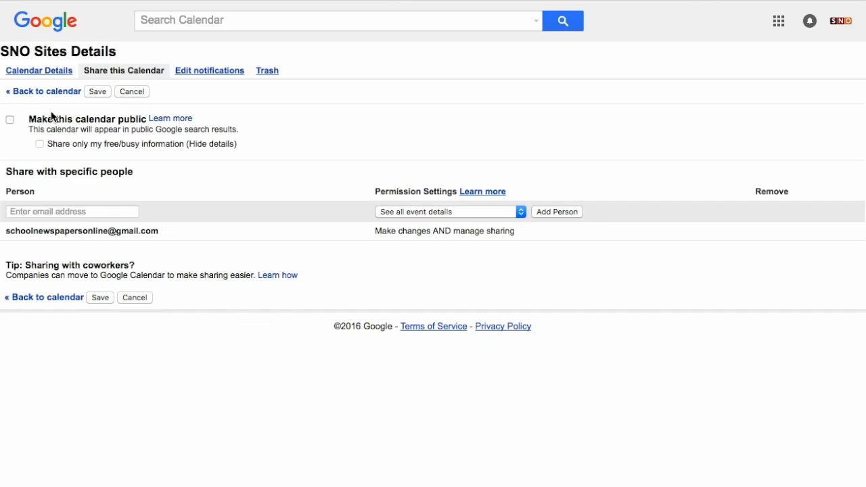
{"action": "left_click", "coordinate": [49, 69]}
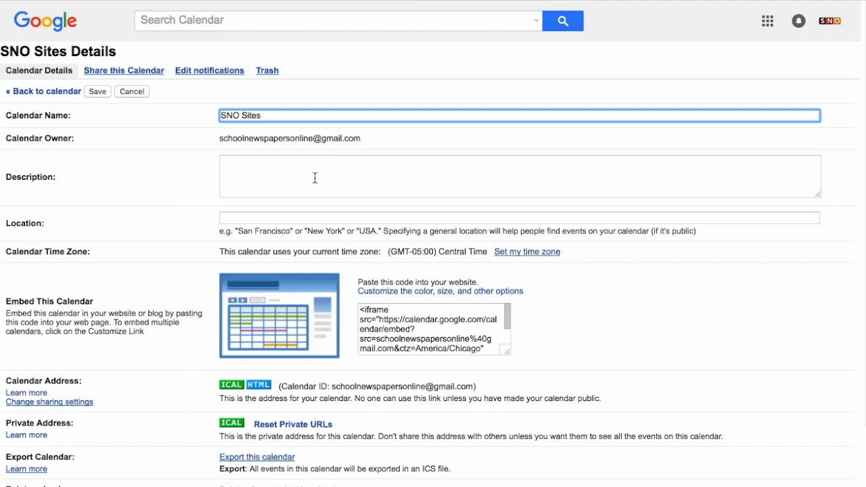
{"action": "left_click", "coordinate": [242, 221]}
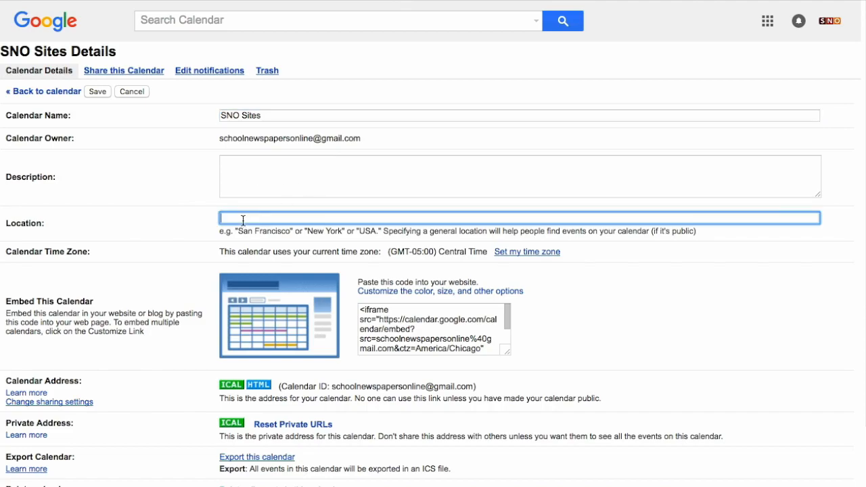
{"action": "type", "text": "Minneapolis"}
{"action": "key", "text": "BackSpace"}
{"action": "key", "text": "BackSpace"}
{"action": "key", "text": "BackSpace"}
{"action": "key", "text": "BackSpace"}
{"action": "key", "text": "BackSpace"}
{"action": "key", "text": "BackSpace"}
{"action": "key", "text": "BackSpace"}
{"action": "key", "text": "BackSpace"}
{"action": "key", "text": "BackSpace"}
{"action": "key", "text": "BackSpace"}
{"action": "key", "text": "BackSpace"}
Step: Select the whole iframe embed code in the SNO Sites calendar details and clear the selection again
{"action": "scroll", "coordinate": [177, 303], "scroll_direction": "down", "scroll_amount": 2}
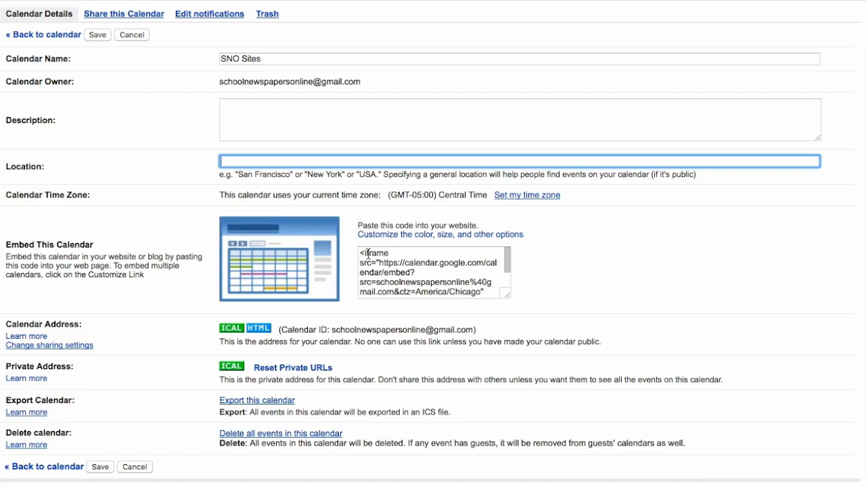
{"action": "left_click_drag", "start_coordinate": [361, 253], "coordinate": [545, 304]}
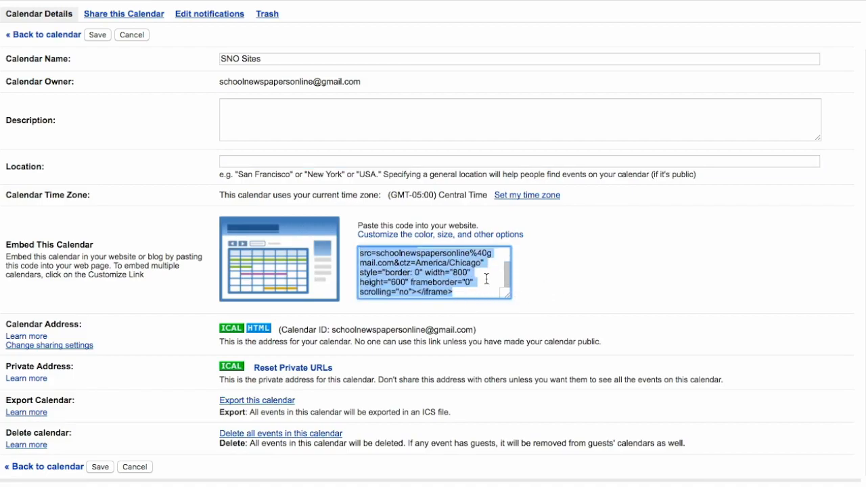
{"action": "scroll", "coordinate": [487, 279], "scroll_direction": "up", "scroll_amount": 3}
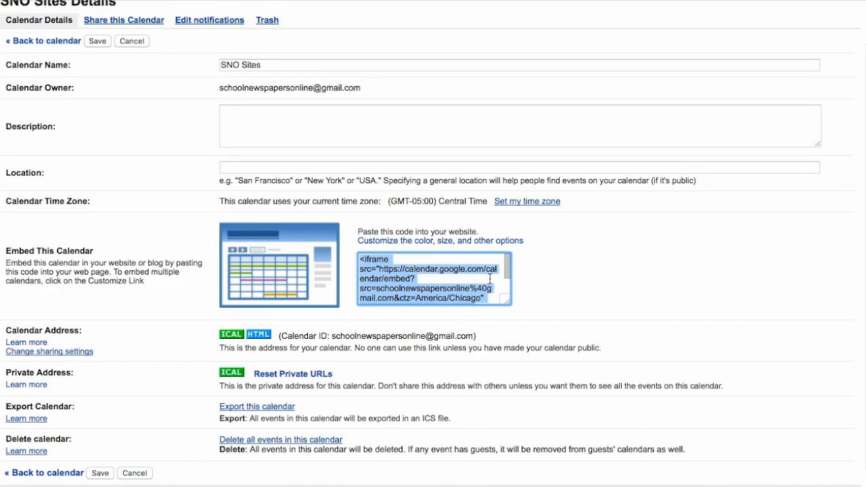
{"action": "left_click", "coordinate": [572, 275]}
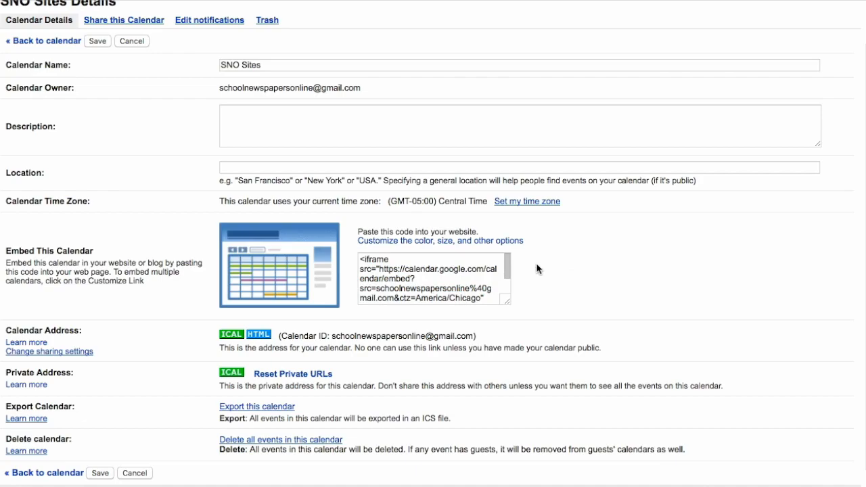
Step: Update the HTML in the embed customization page for the SNO Sites calendar and copy the complete iframe code
{"action": "left_click", "coordinate": [404, 241]}
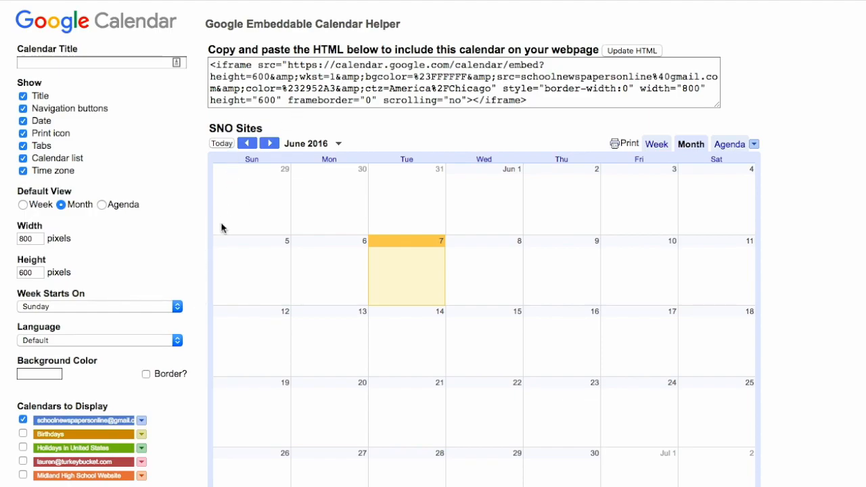
{"action": "scroll", "coordinate": [210, 271], "scroll_direction": "down", "scroll_amount": 2}
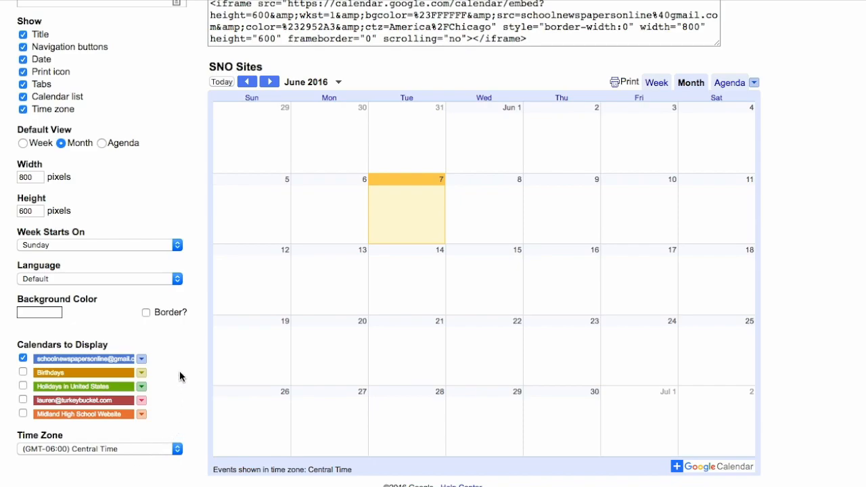
{"action": "scroll", "coordinate": [180, 370], "scroll_direction": "up", "scroll_amount": 2}
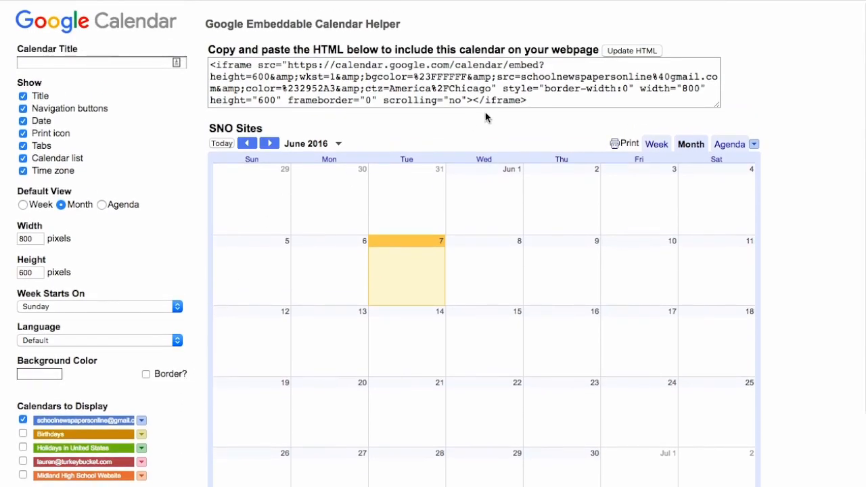
{"action": "left_click", "coordinate": [635, 51]}
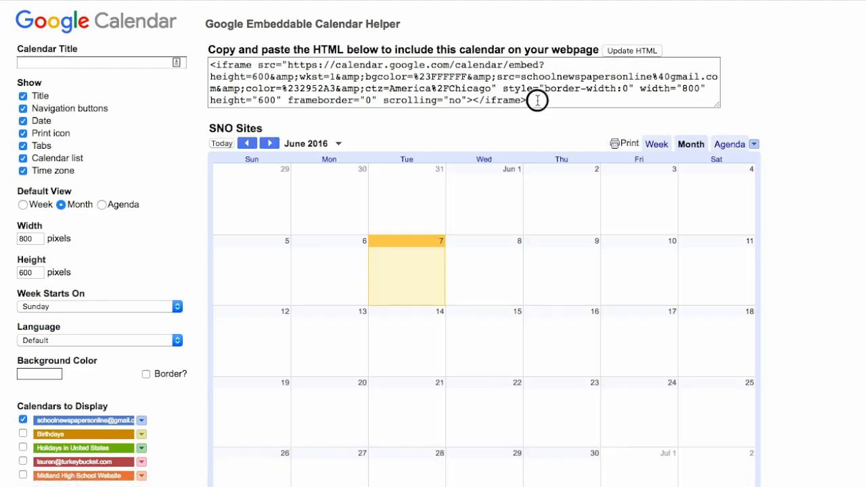
{"action": "left_click_drag", "start_coordinate": [537, 100], "coordinate": [232, 48]}
{"action": "key", "text": "ctrl+c"}
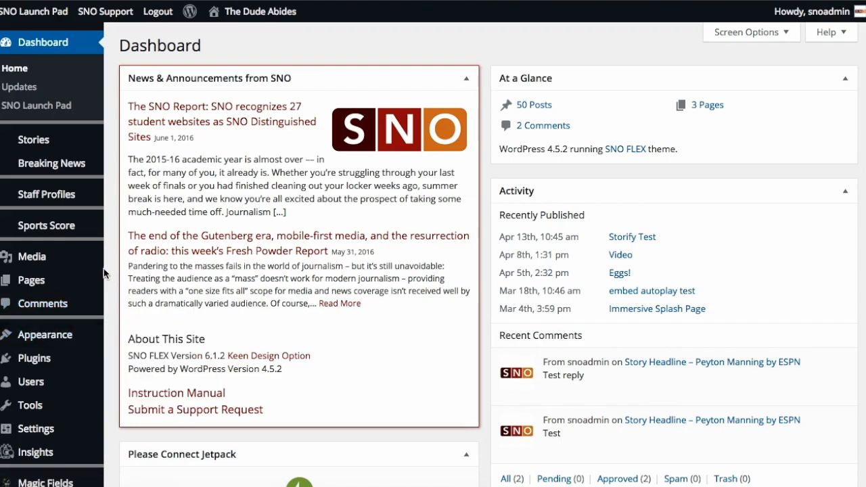
Step: Switch to the WordPress dashboard and add a new page titled Calendar
{"action": "left_click", "coordinate": [62, 284]}
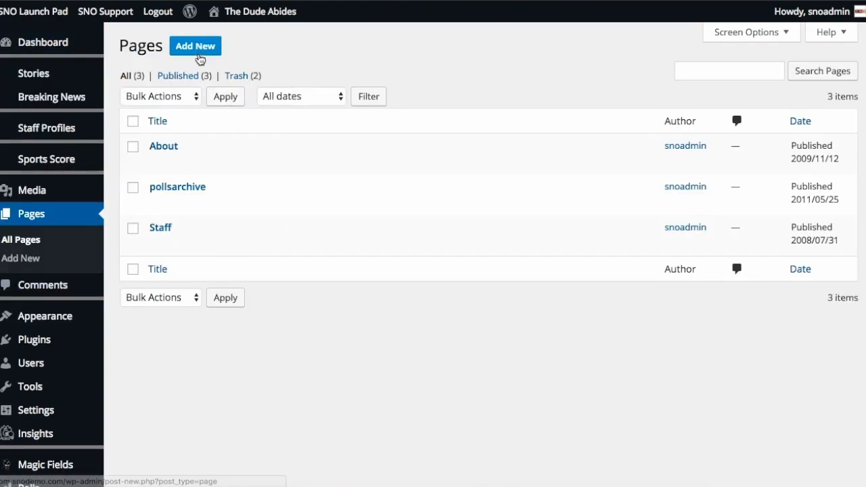
{"action": "left_click", "coordinate": [200, 57]}
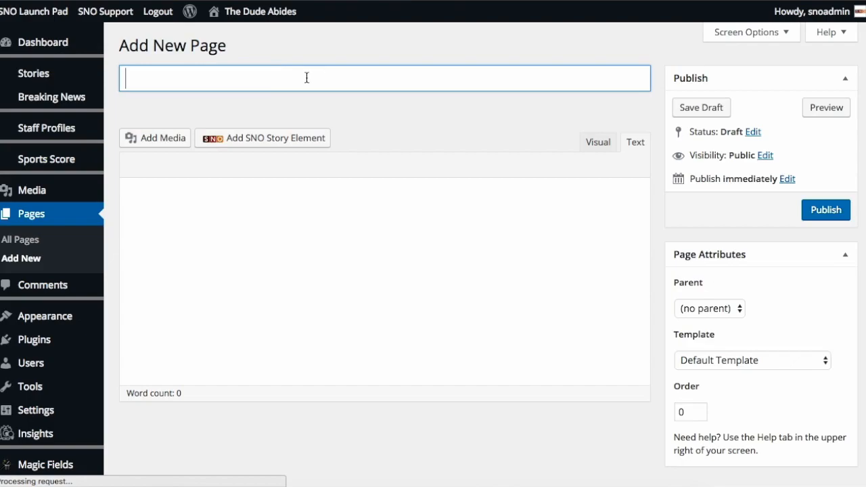
{"action": "type", "text": "Calendar"}
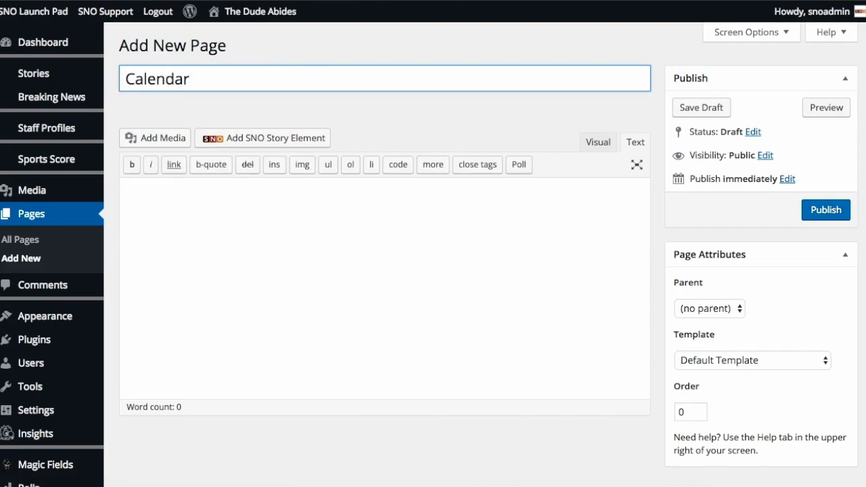
Step: Paste the copied iframe code into the Calendar page's body in Text mode and publish the page
{"action": "left_click", "coordinate": [602, 148]}
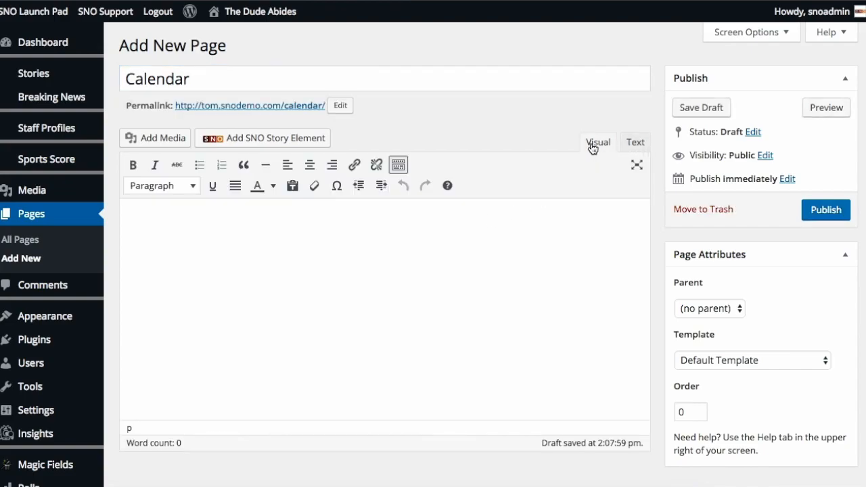
{"action": "left_click", "coordinate": [635, 146]}
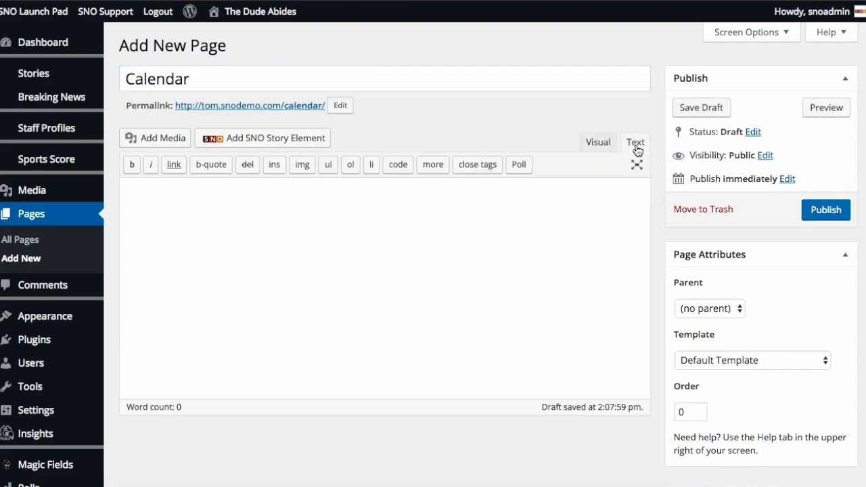
{"action": "left_click", "coordinate": [477, 244]}
{"action": "key", "text": "ctrl+v"}
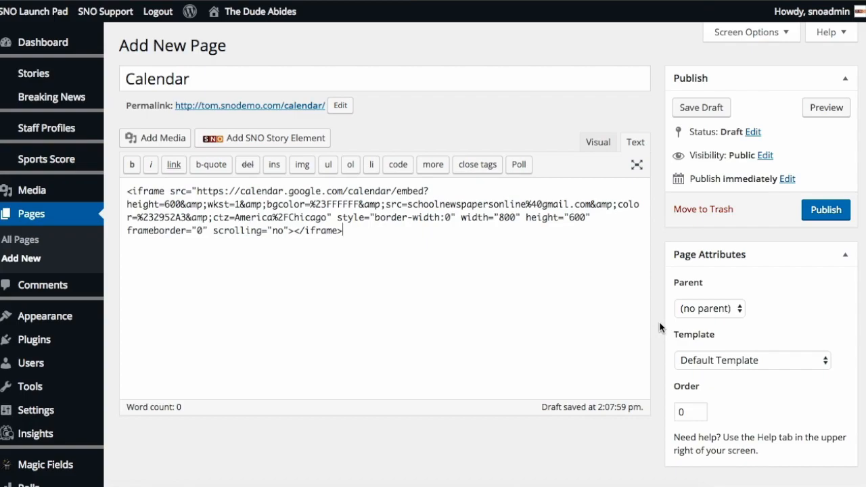
{"action": "scroll", "coordinate": [659, 328], "scroll_direction": "down", "scroll_amount": 2}
{"action": "scroll", "coordinate": [659, 328], "scroll_direction": "up", "scroll_amount": 2}
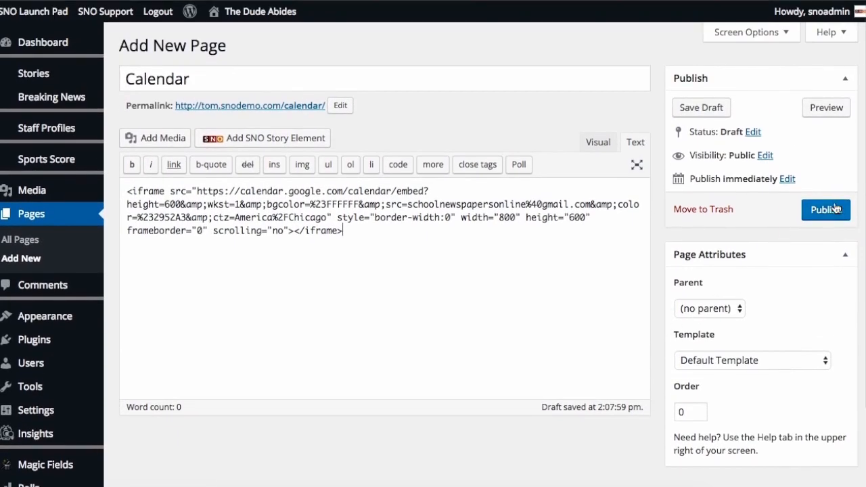
{"action": "left_click", "coordinate": [830, 211]}
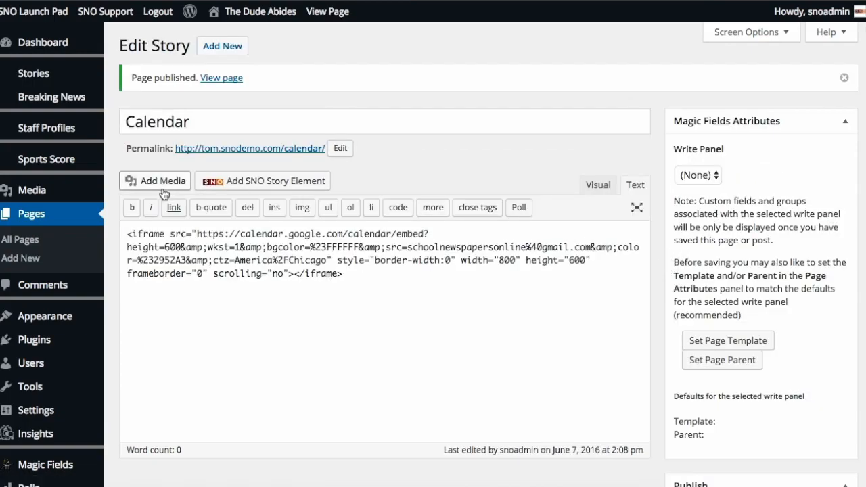
Step: Check the list of pages and open the site's menu editor, keeping Extra Pages as the menu to edit
{"action": "left_click", "coordinate": [67, 219]}
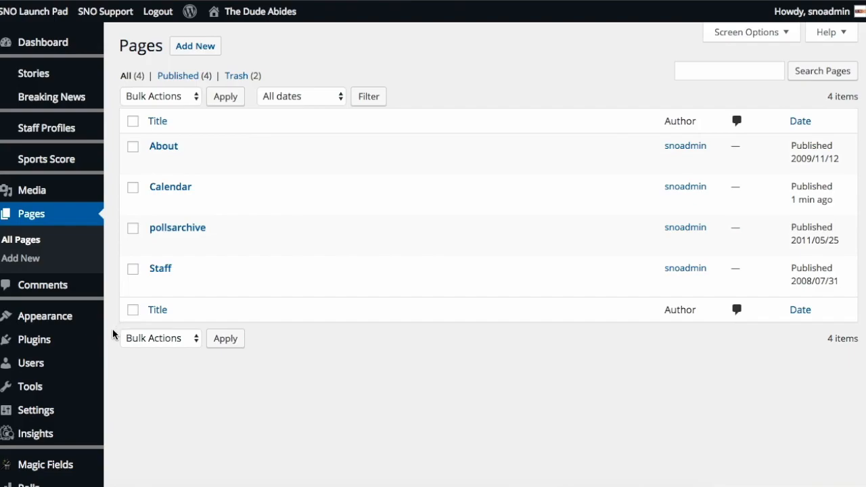
{"action": "scroll", "coordinate": [113, 334], "scroll_direction": "down", "scroll_amount": 1}
{"action": "mouse_move", "coordinate": [68, 292]}
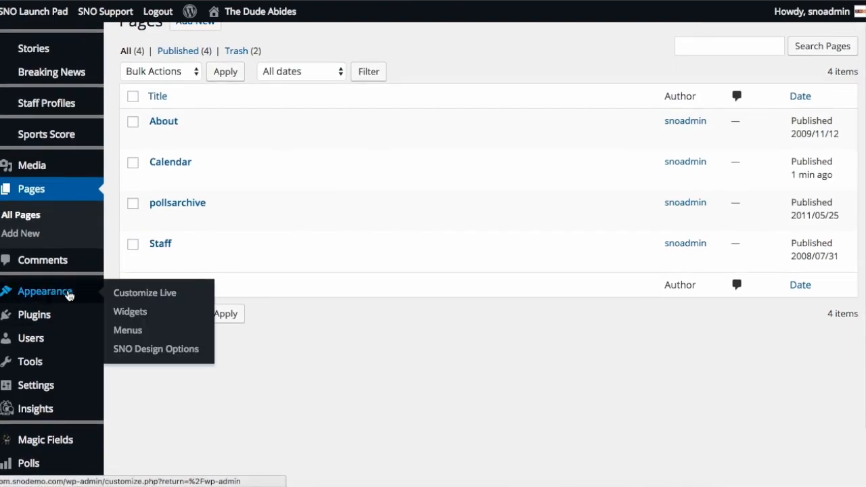
{"action": "left_click", "coordinate": [139, 335]}
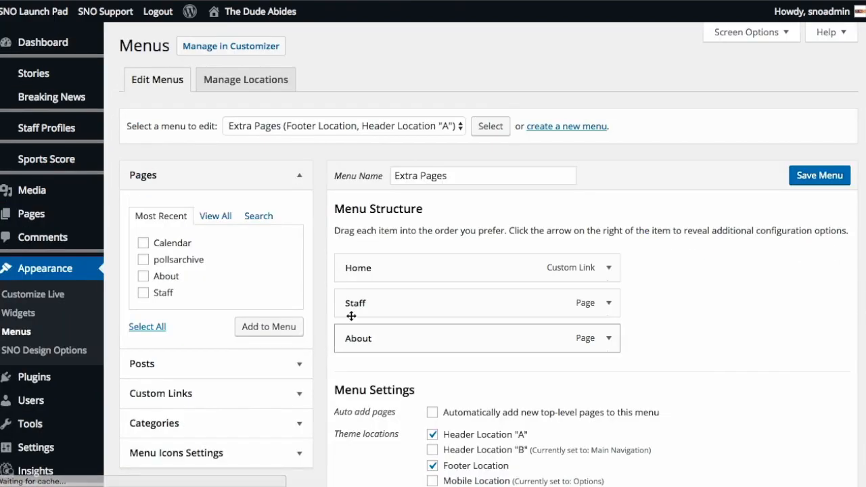
{"action": "left_click", "coordinate": [316, 128]}
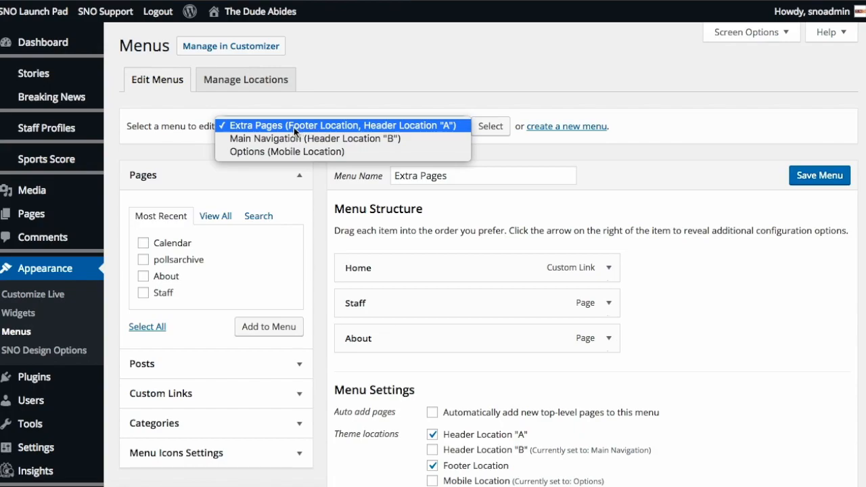
{"action": "left_click", "coordinate": [185, 156]}
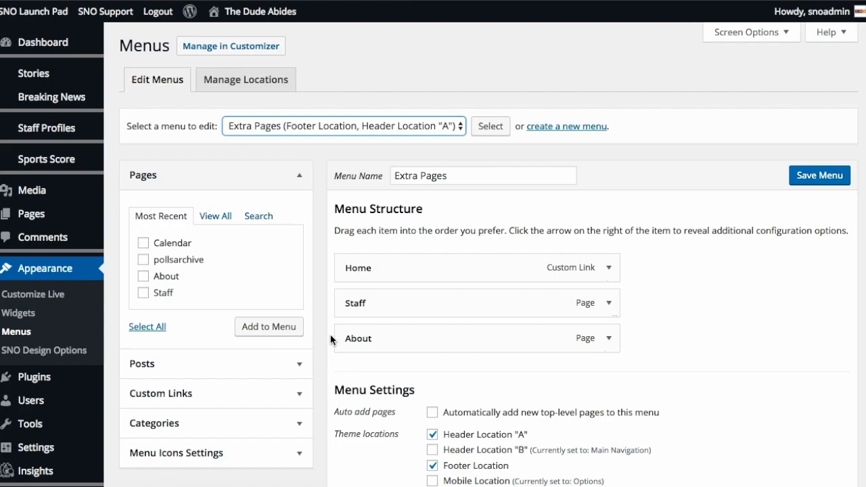
Step: Add the Calendar page to the Extra Pages menu and save the menu
{"action": "scroll", "coordinate": [237, 257], "scroll_direction": "down", "scroll_amount": 1}
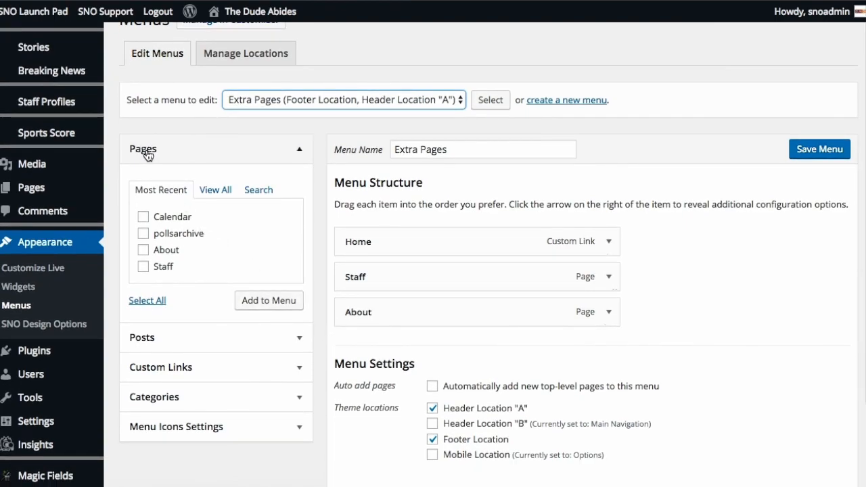
{"action": "left_click", "coordinate": [215, 191]}
{"action": "left_click", "coordinate": [143, 251]}
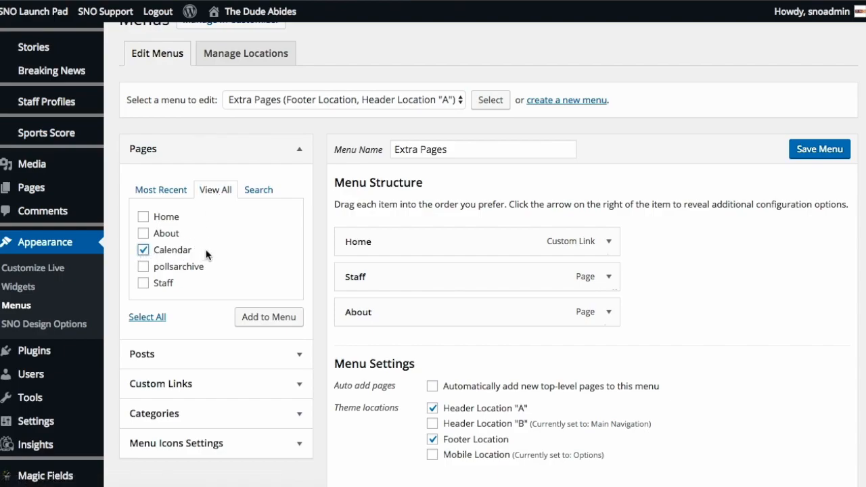
{"action": "left_click", "coordinate": [264, 317]}
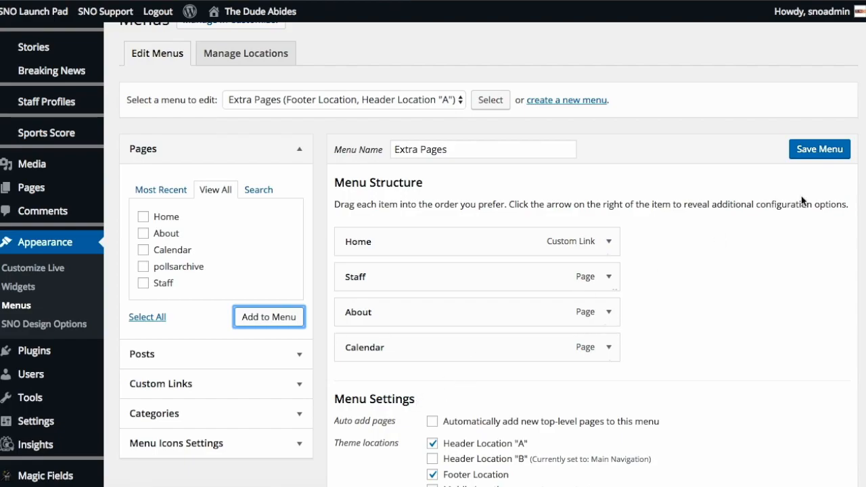
{"action": "left_click", "coordinate": [815, 153]}
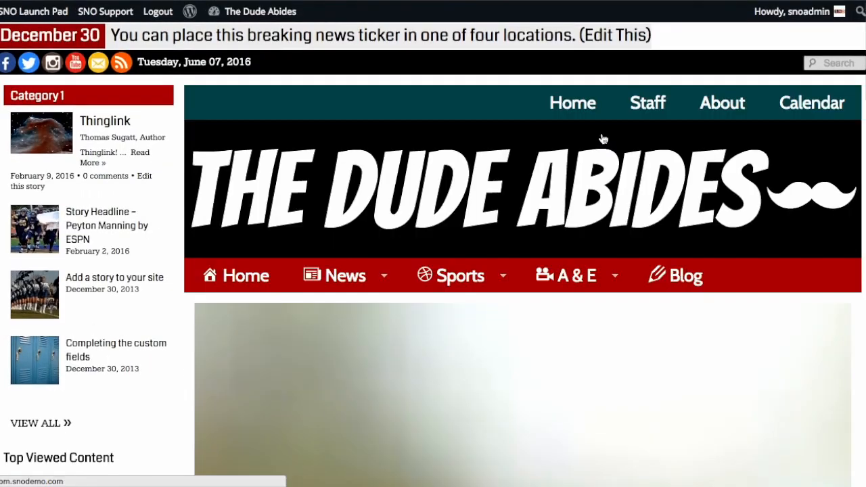
Step: Open the Calendar page from the live site's header menu and examine how the embedded calendar fits
{"action": "left_click", "coordinate": [813, 110]}
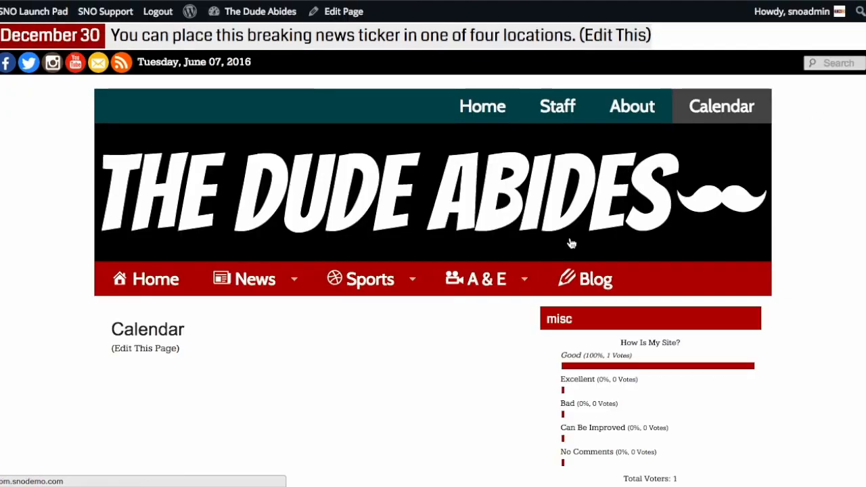
{"action": "scroll", "coordinate": [52, 352], "scroll_direction": "down", "scroll_amount": 1}
{"action": "scroll", "coordinate": [51, 357], "scroll_direction": "down", "scroll_amount": 5}
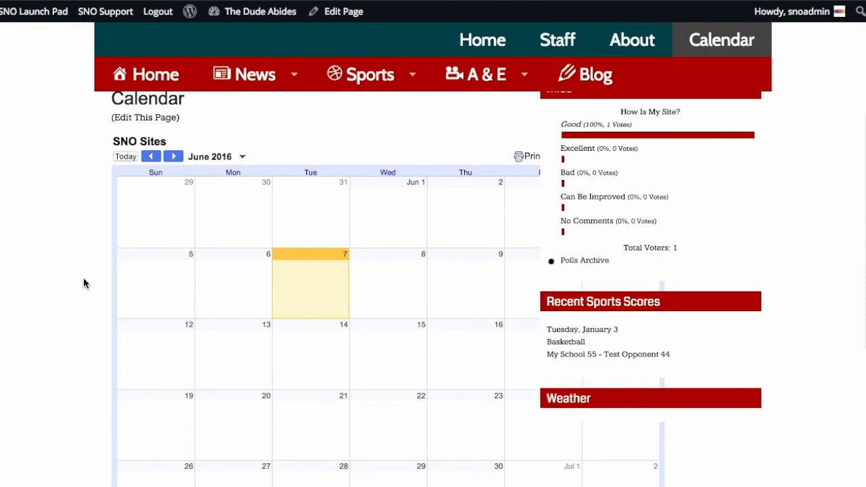
Step: Open the live Calendar page for editing, set its template to Full Width, and update the page
{"action": "scroll", "coordinate": [84, 279], "scroll_direction": "up", "scroll_amount": 3}
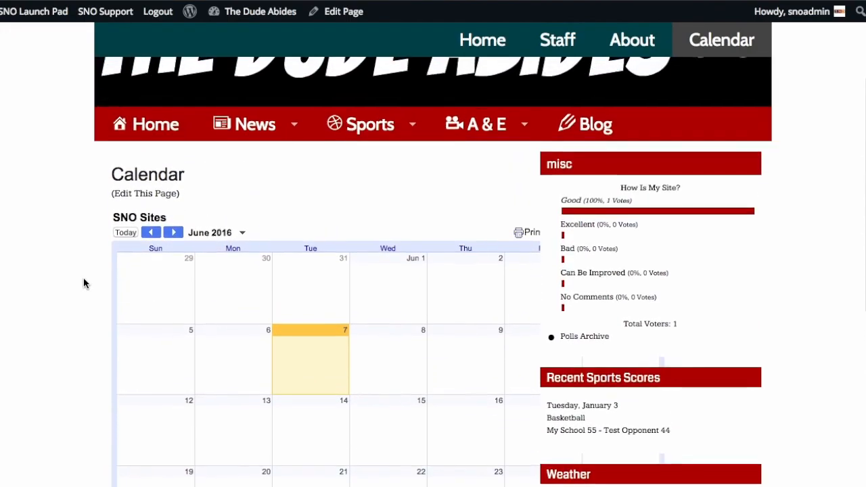
{"action": "scroll", "coordinate": [83, 283], "scroll_direction": "down", "scroll_amount": 1}
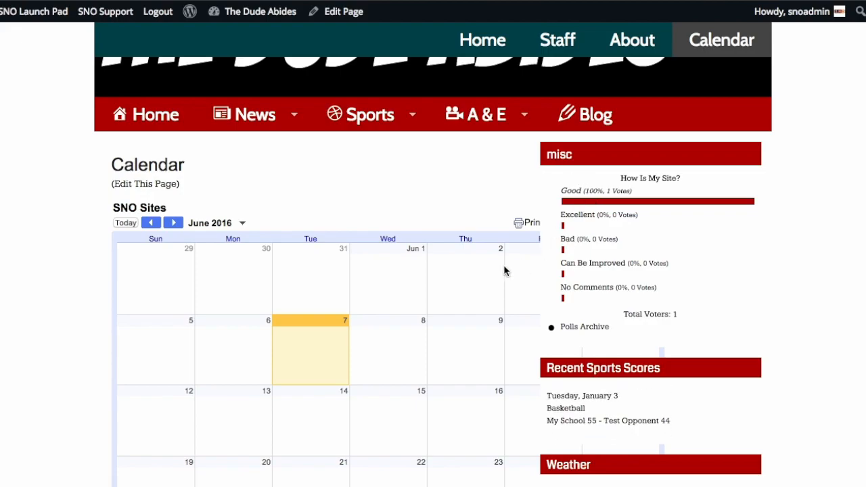
{"action": "scroll", "coordinate": [461, 227], "scroll_direction": "down", "scroll_amount": 2}
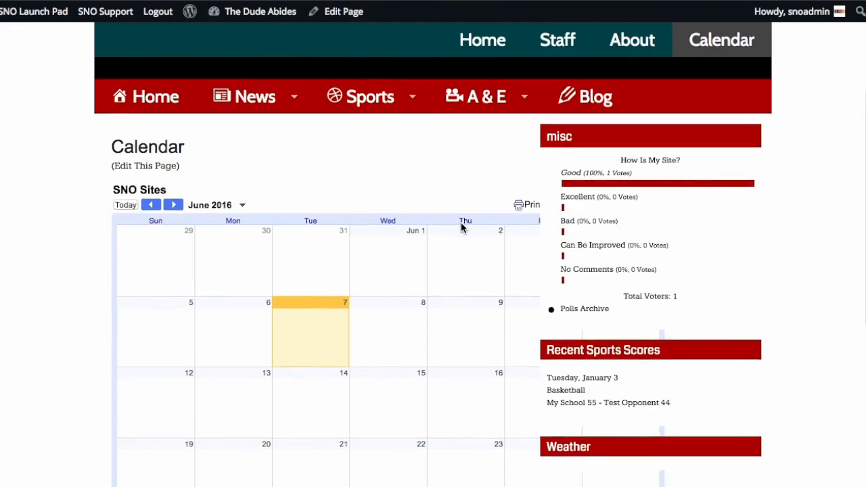
{"action": "scroll", "coordinate": [461, 228], "scroll_direction": "down", "scroll_amount": 1}
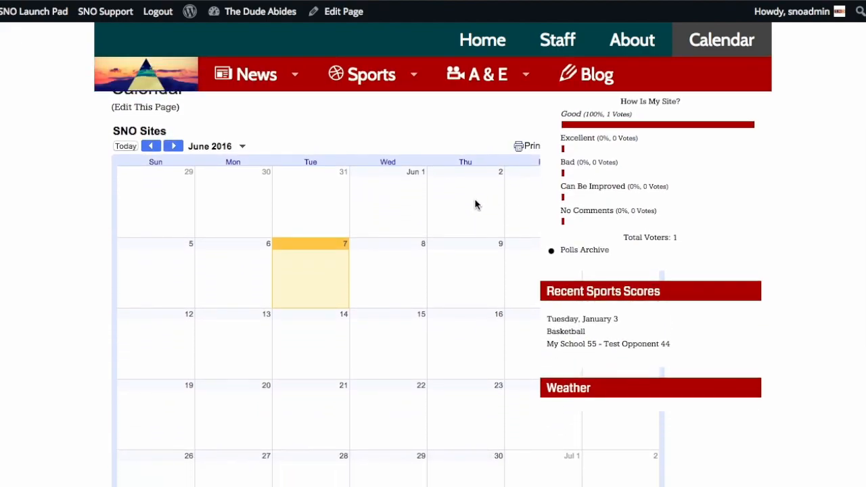
{"action": "scroll", "coordinate": [460, 162], "scroll_direction": "up", "scroll_amount": 3}
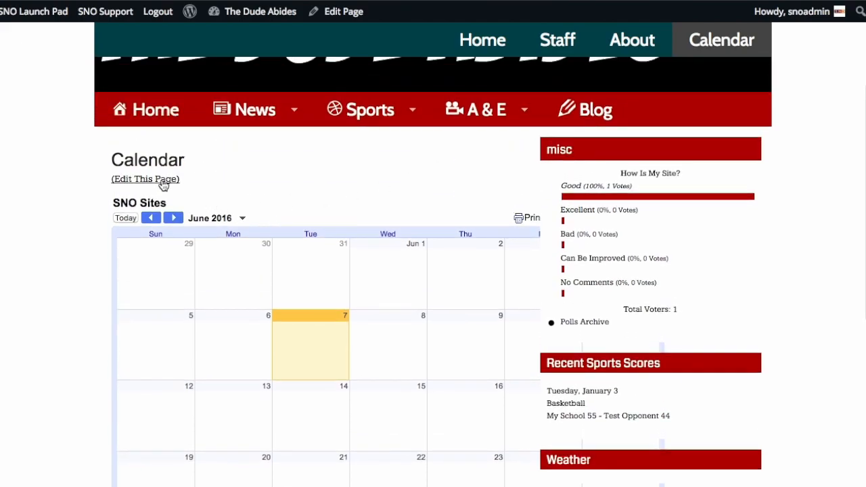
{"action": "left_click", "coordinate": [154, 182]}
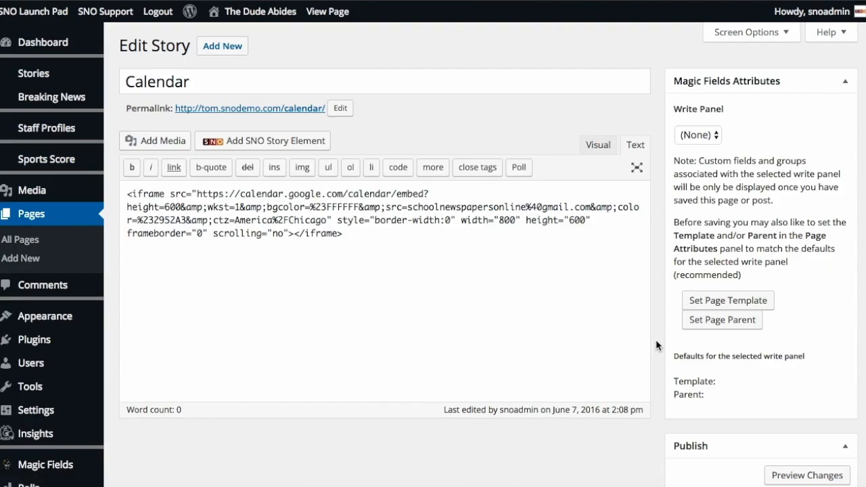
{"action": "scroll", "coordinate": [656, 340], "scroll_direction": "down", "scroll_amount": 3}
{"action": "scroll", "coordinate": [656, 343], "scroll_direction": "down", "scroll_amount": 3}
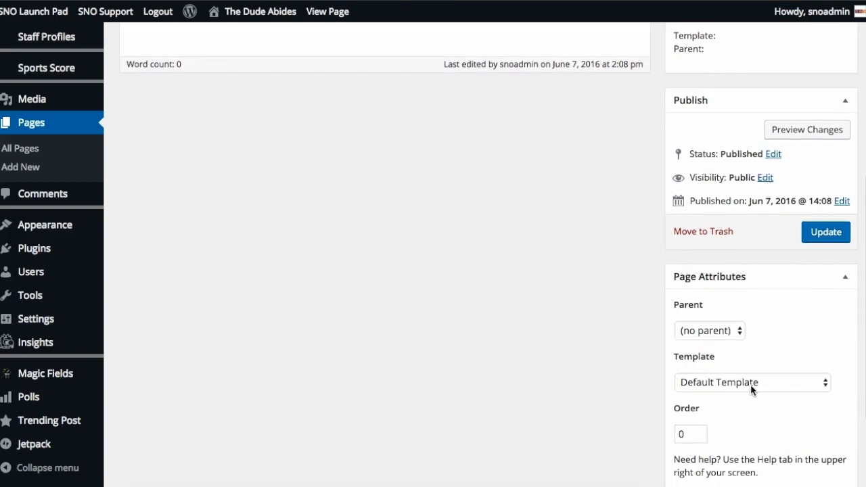
{"action": "left_click", "coordinate": [750, 384]}
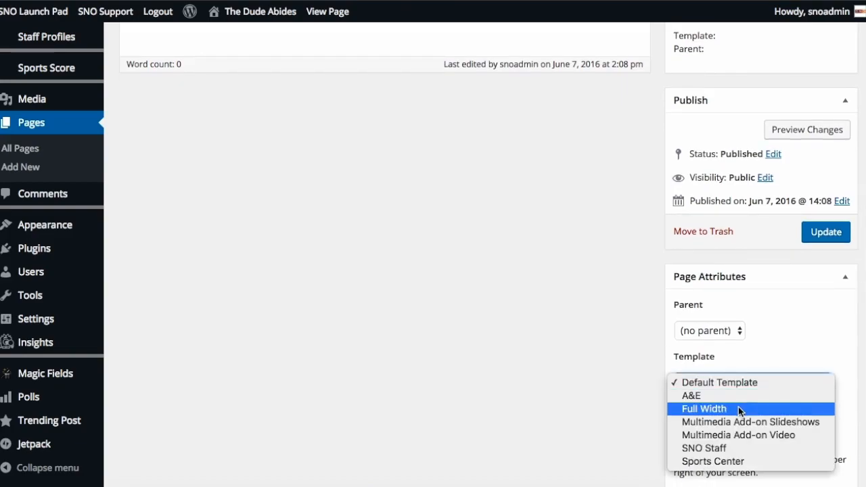
{"action": "left_click", "coordinate": [738, 408]}
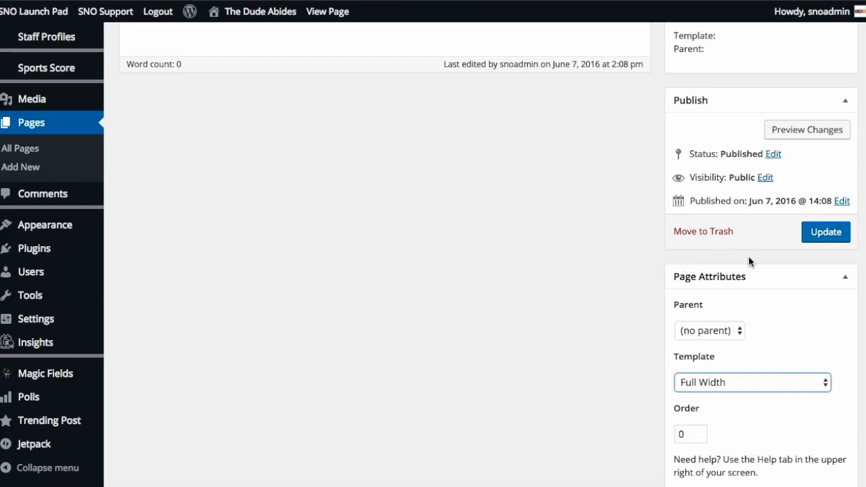
{"action": "left_click", "coordinate": [826, 237]}
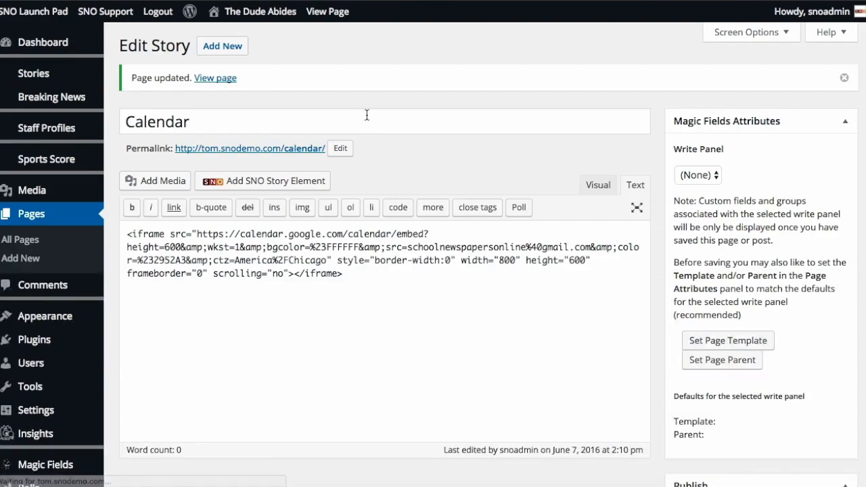
Step: View the updated Calendar page on the live site and examine how the embedded calendar fits the full-width layout
{"action": "left_click", "coordinate": [327, 21]}
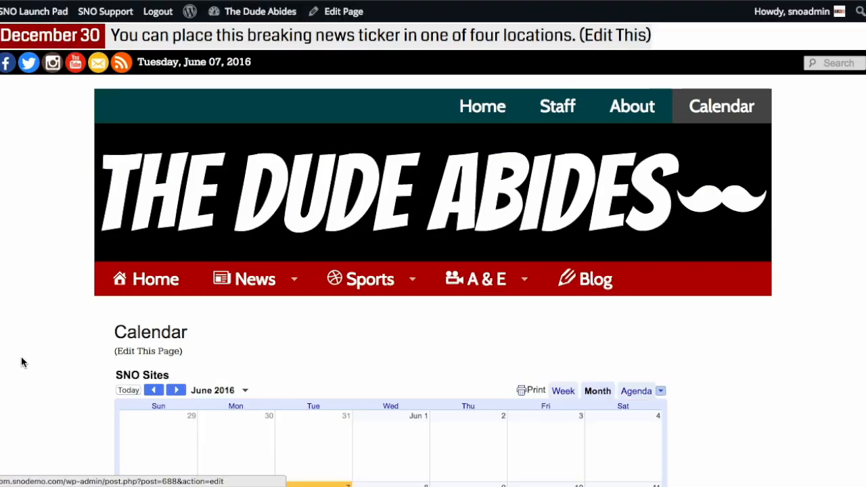
{"action": "scroll", "coordinate": [54, 371], "scroll_direction": "down", "scroll_amount": 1}
{"action": "scroll", "coordinate": [53, 369], "scroll_direction": "down", "scroll_amount": 5}
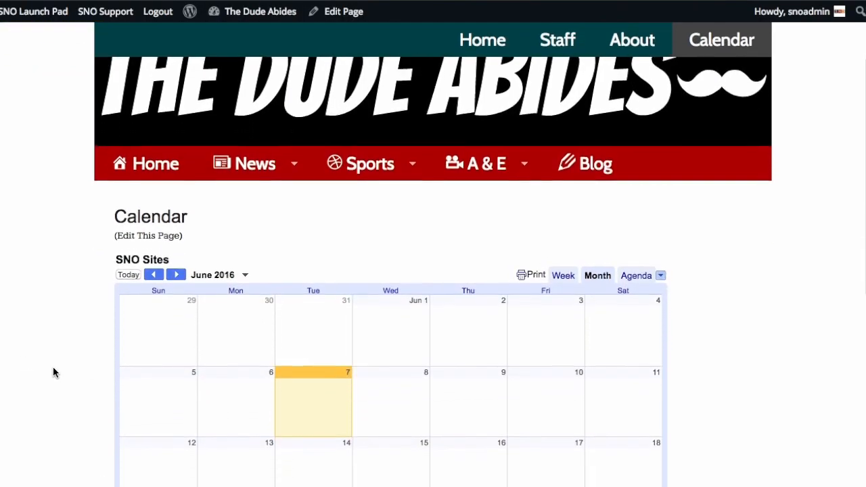
{"action": "scroll", "coordinate": [53, 372], "scroll_direction": "down", "scroll_amount": 3}
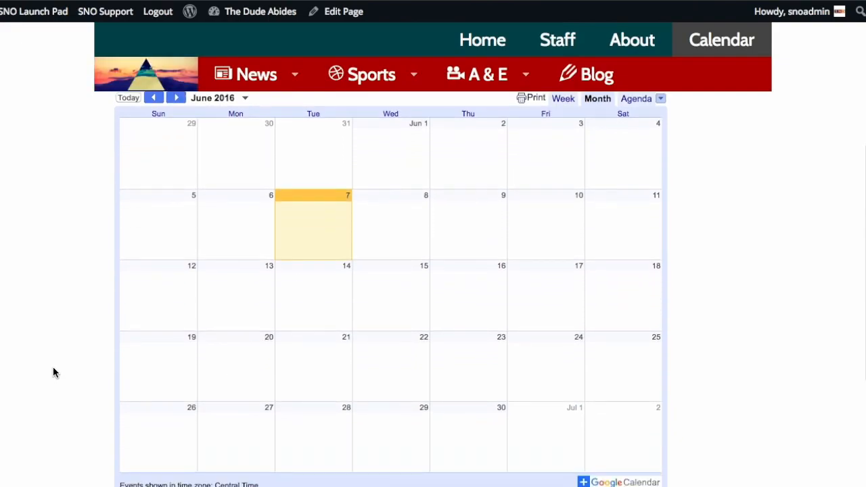
{"action": "scroll", "coordinate": [54, 368], "scroll_direction": "up", "scroll_amount": 5}
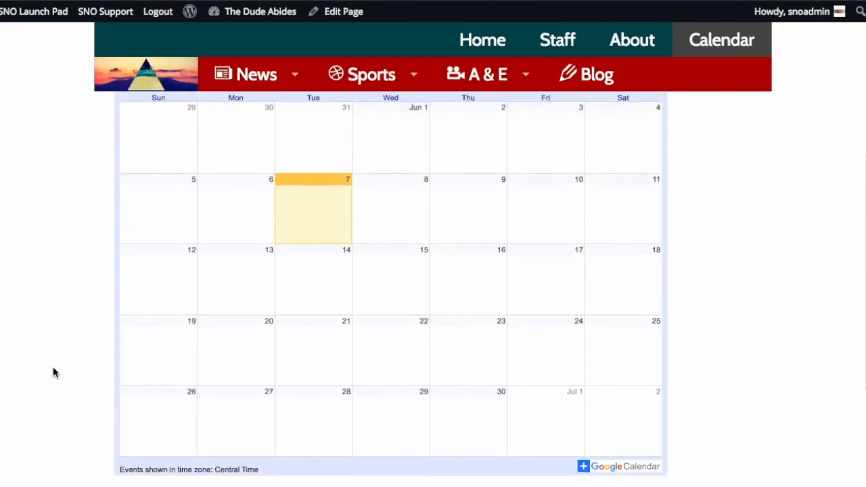
{"action": "scroll", "coordinate": [53, 372], "scroll_direction": "up", "scroll_amount": 2}
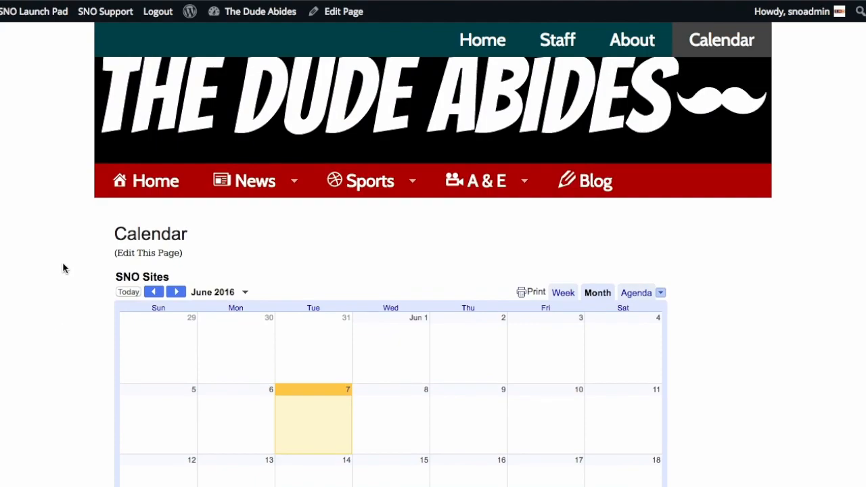
Step: Open the site's home page and examine its widget areas for a place to put a calendar
{"action": "left_click", "coordinate": [474, 47]}
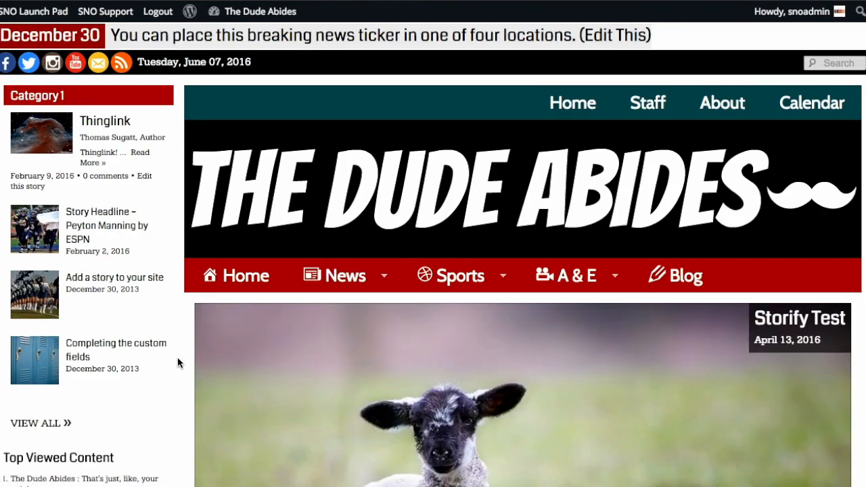
{"action": "scroll", "coordinate": [177, 363], "scroll_direction": "down", "scroll_amount": 6}
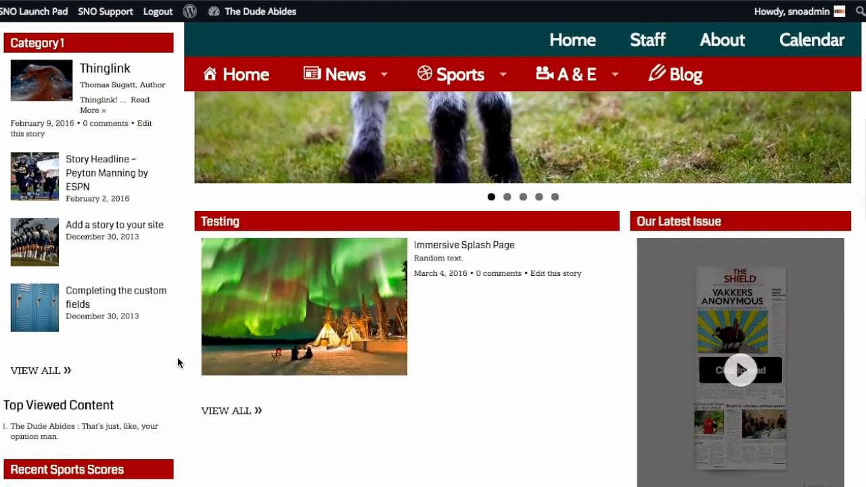
{"action": "scroll", "coordinate": [180, 362], "scroll_direction": "down", "scroll_amount": 5}
{"action": "scroll", "coordinate": [190, 340], "scroll_direction": "down", "scroll_amount": 5}
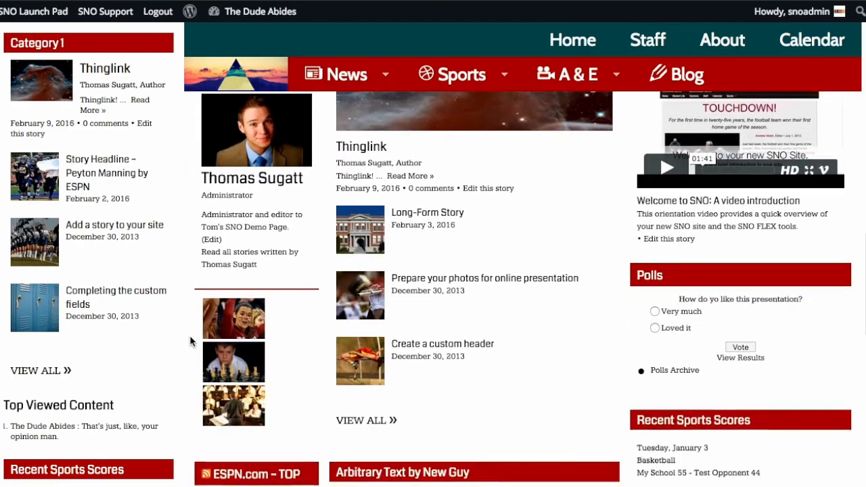
{"action": "scroll", "coordinate": [189, 341], "scroll_direction": "down", "scroll_amount": 5}
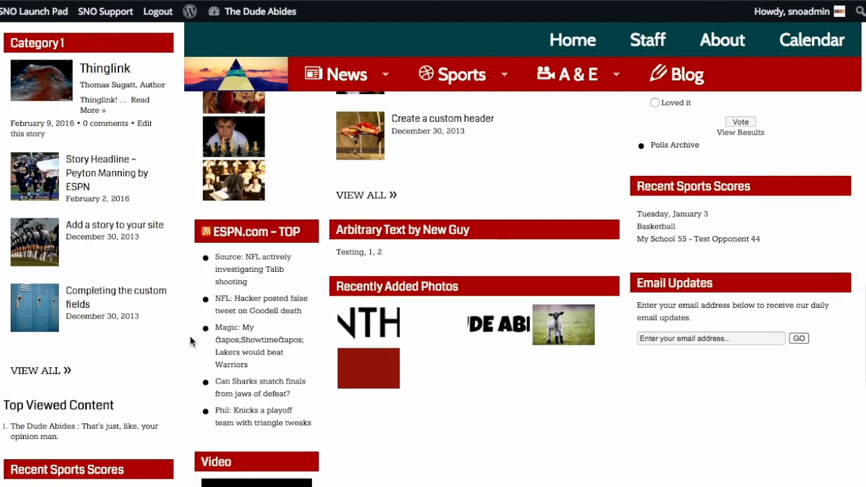
{"action": "scroll", "coordinate": [468, 246], "scroll_direction": "down", "scroll_amount": 3}
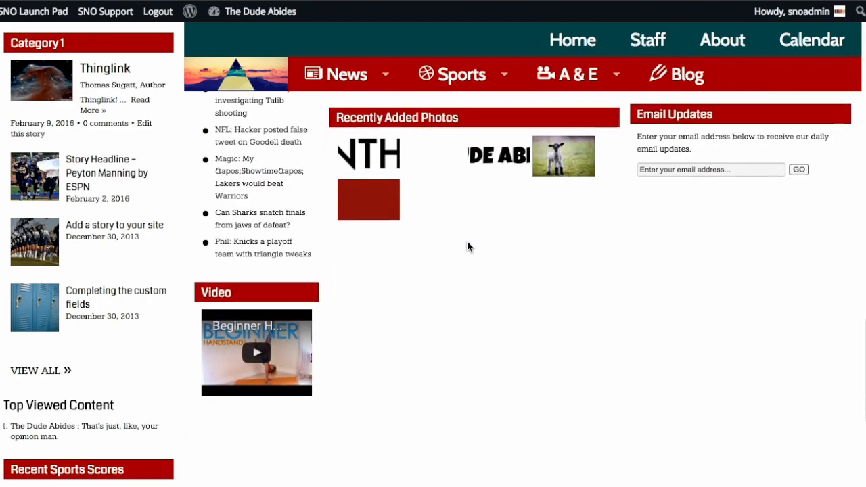
{"action": "scroll", "coordinate": [468, 246], "scroll_direction": "down", "scroll_amount": 1}
{"action": "scroll", "coordinate": [589, 246], "scroll_direction": "up", "scroll_amount": 1}
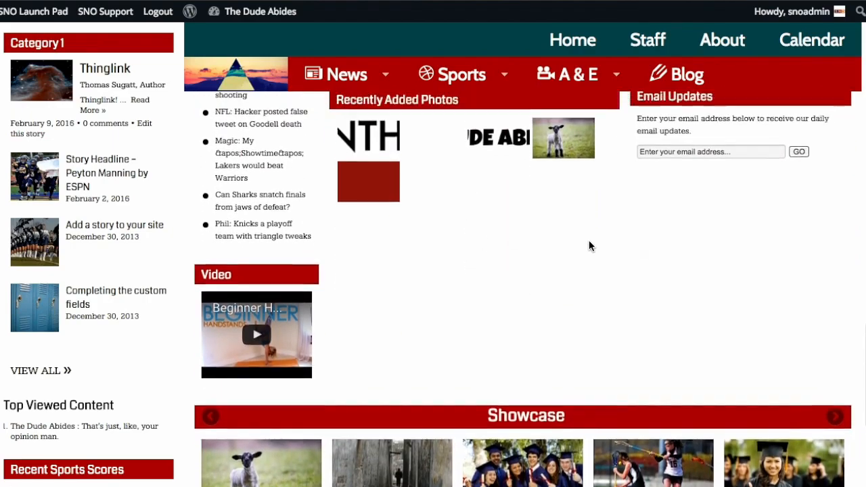
{"action": "scroll", "coordinate": [588, 241], "scroll_direction": "up", "scroll_amount": 3}
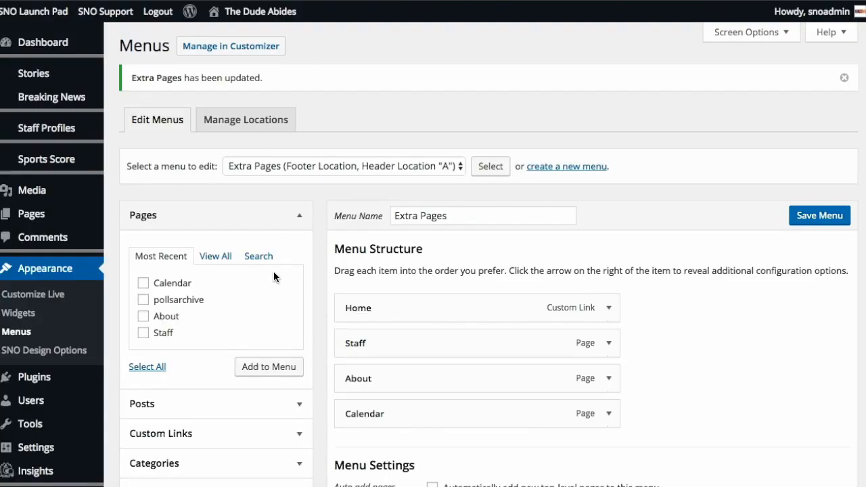
Step: In the Widgets settings, add an (SNO) Text/Embed widget to Home Top Center above the Photo Gallery widget and save it
{"action": "left_click", "coordinate": [23, 317]}
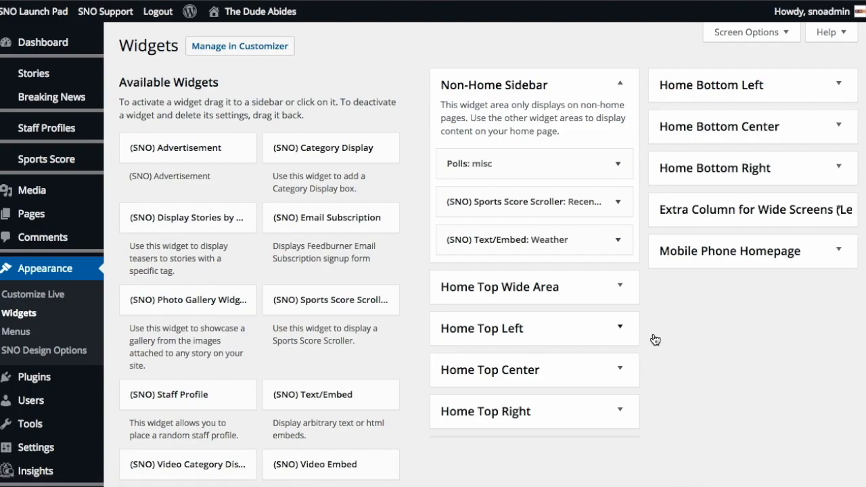
{"action": "left_click", "coordinate": [620, 371]}
{"action": "scroll", "coordinate": [620, 374], "scroll_direction": "down", "scroll_amount": 2}
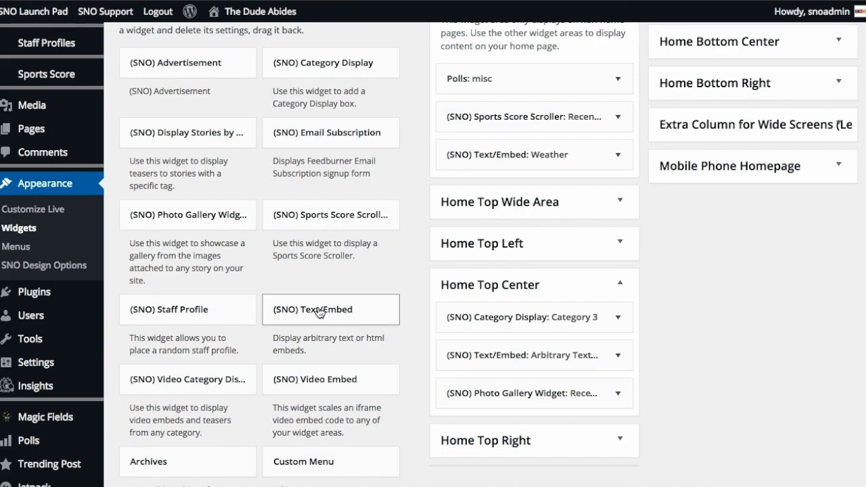
{"action": "left_click_drag", "start_coordinate": [319, 313], "coordinate": [514, 386]}
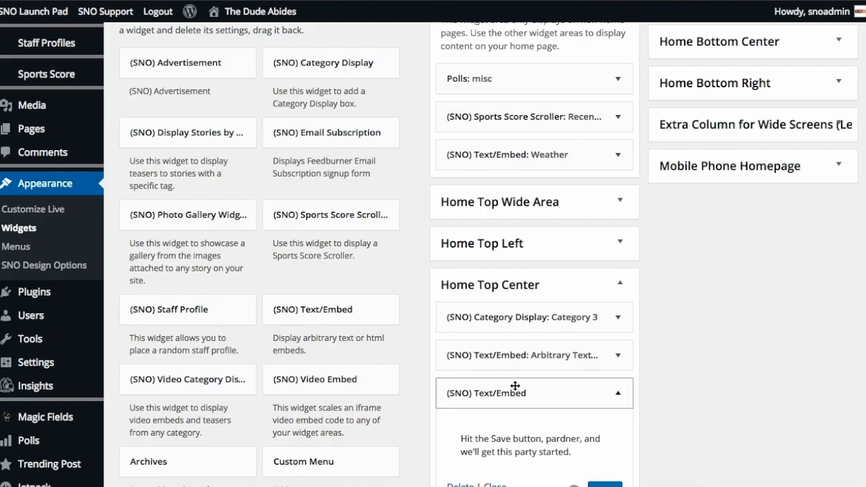
{"action": "scroll", "coordinate": [561, 409], "scroll_direction": "down", "scroll_amount": 2}
{"action": "left_click", "coordinate": [612, 436]}
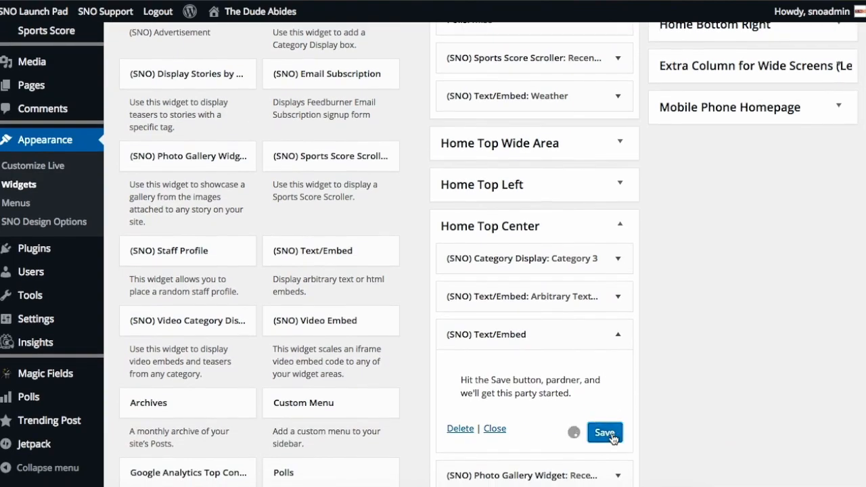
Step: Title the new Text/Embed widget Calendar and get its text area ready for the embed code
{"action": "double_click", "coordinate": [529, 384]}
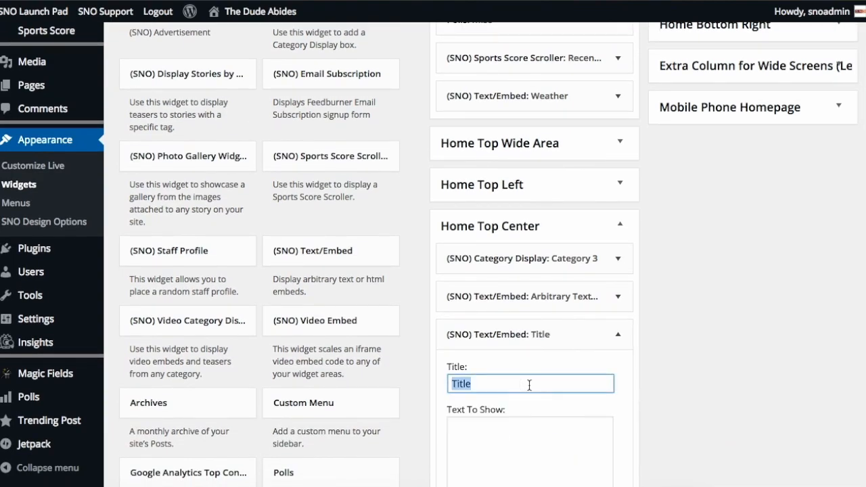
{"action": "type", "text": "CAlendar"}
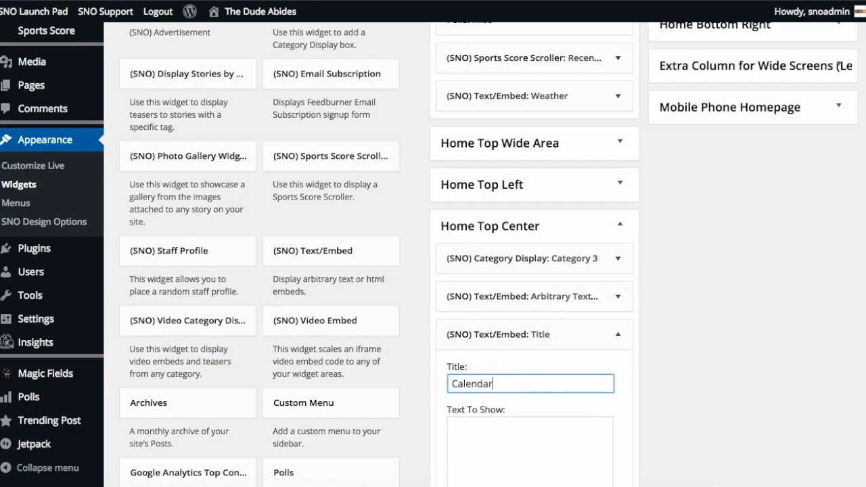
{"action": "scroll", "coordinate": [489, 254], "scroll_direction": "down", "scroll_amount": 5}
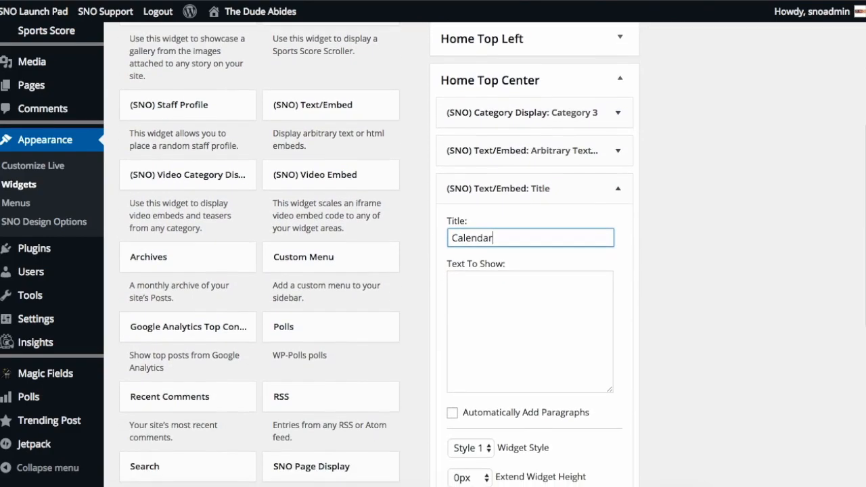
{"action": "left_click", "coordinate": [541, 309]}
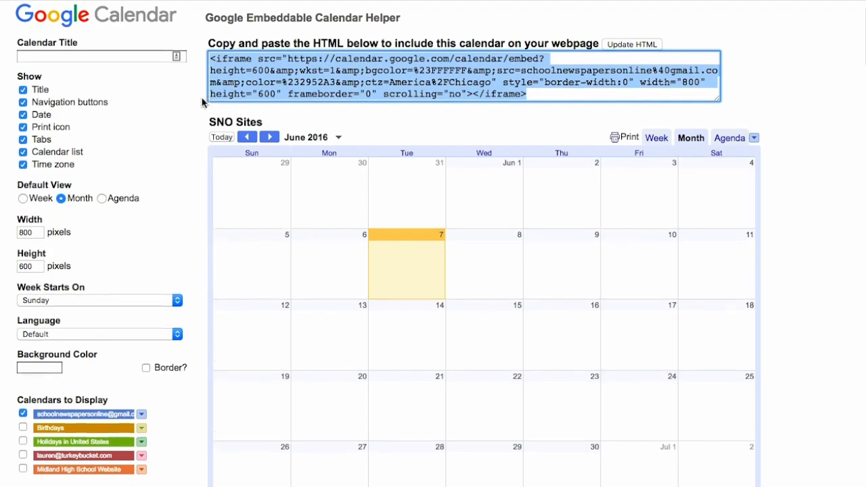
Step: Switch to the Google Embeddable Calendar Helper and set the calendar's width to 400 and height to 300 pixels
{"action": "scroll", "coordinate": [201, 97], "scroll_direction": "down", "scroll_amount": 1}
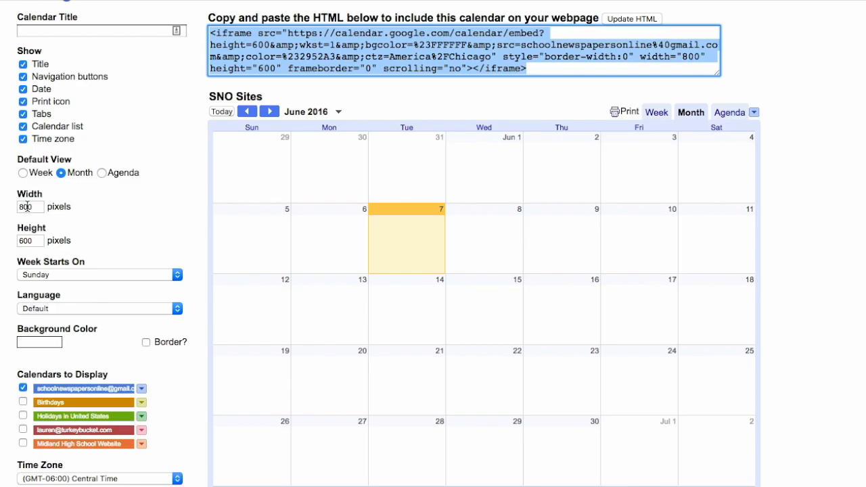
{"action": "double_click", "coordinate": [27, 207]}
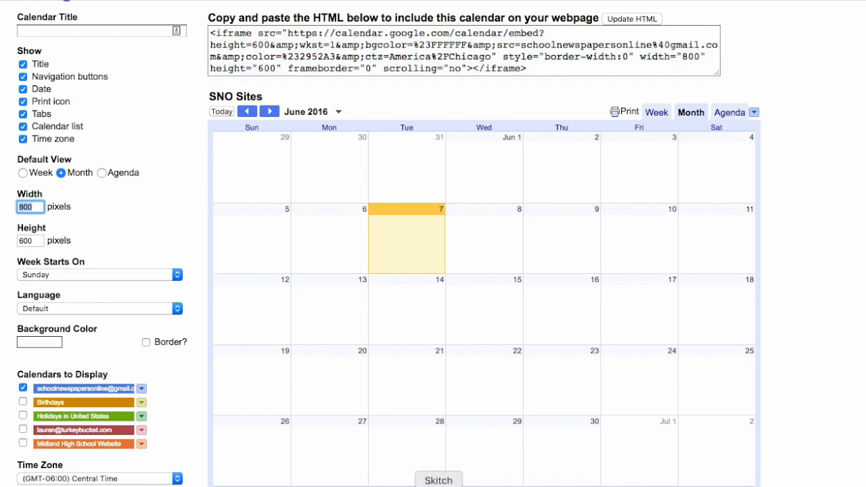
{"action": "left_click", "coordinate": [387, 486]}
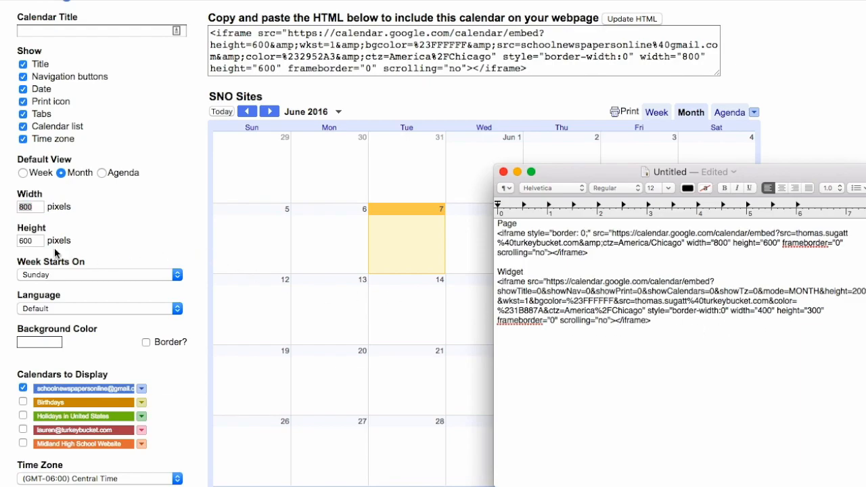
{"action": "double_click", "coordinate": [32, 206]}
{"action": "type", "text": "400"}
{"action": "key", "text": "Tab"}
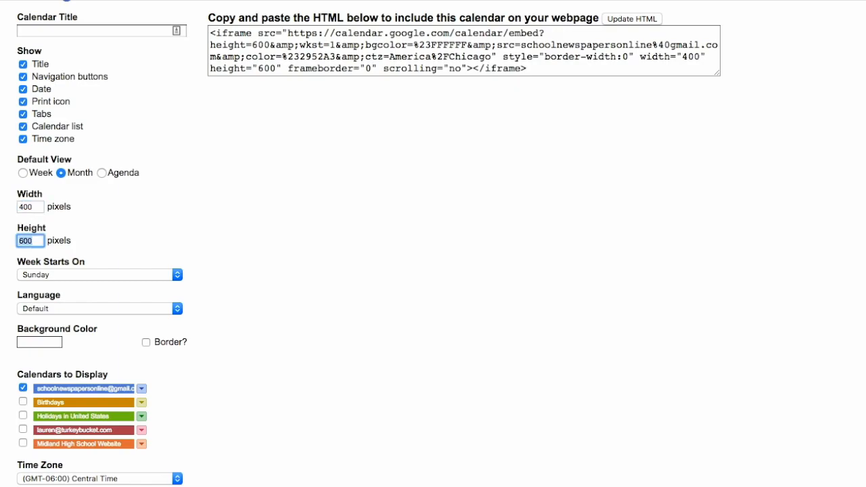
{"action": "type", "text": "300"}
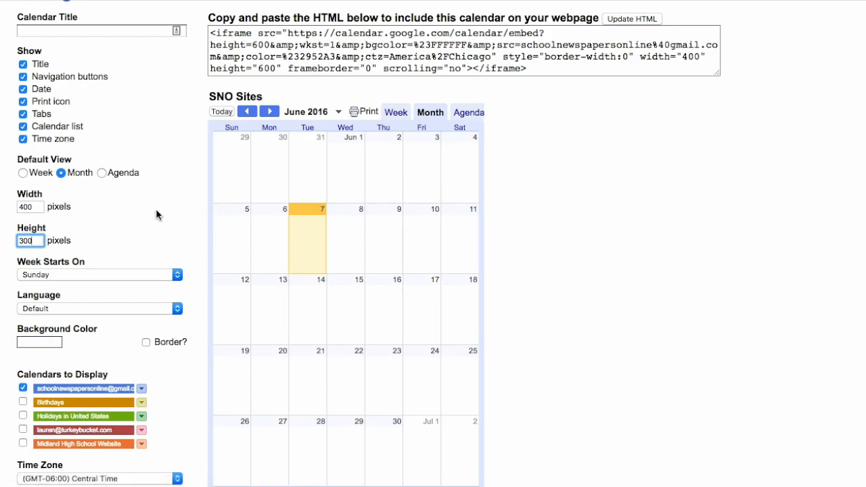
Step: Copy the resized calendar's iframe code, paste it into the WordPress Calendar widget's text, and save the widget
{"action": "scroll", "coordinate": [532, 173], "scroll_direction": "down", "scroll_amount": 2}
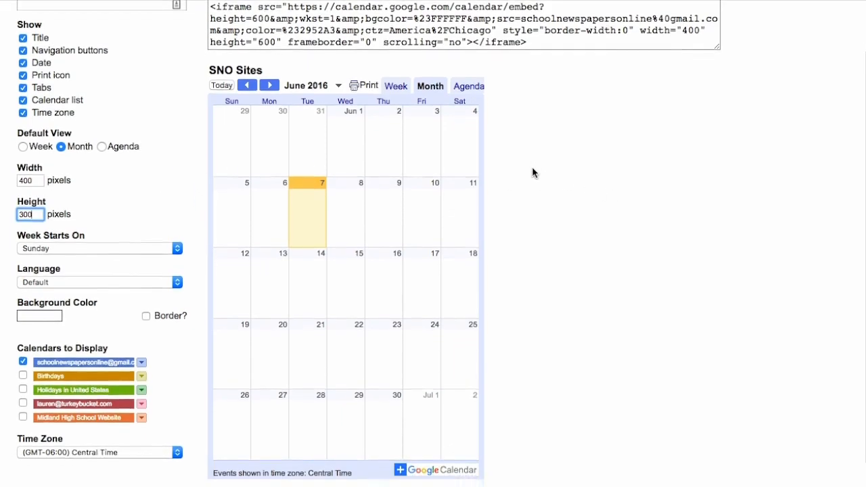
{"action": "scroll", "coordinate": [571, 79], "scroll_direction": "up", "scroll_amount": 2}
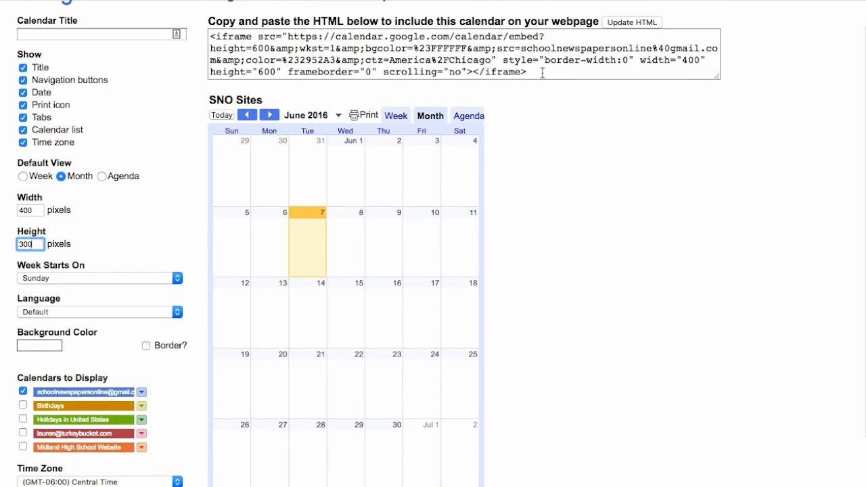
{"action": "triple_click", "coordinate": [542, 72]}
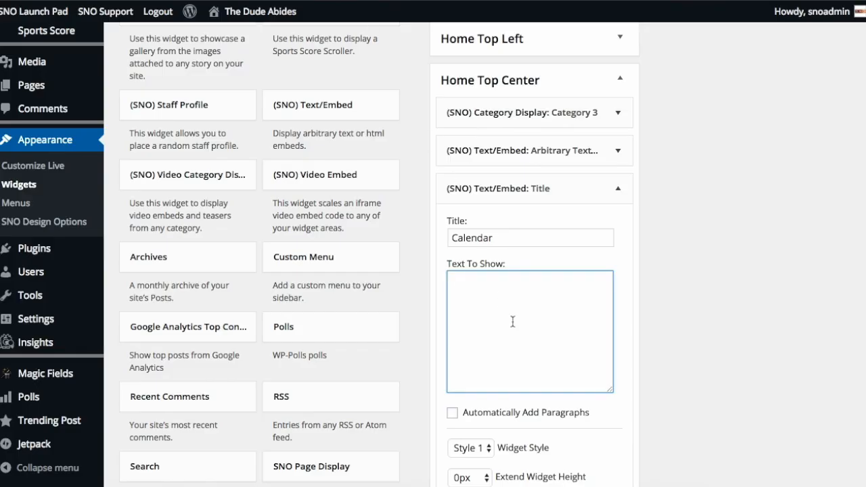
{"action": "key", "text": "super+v"}
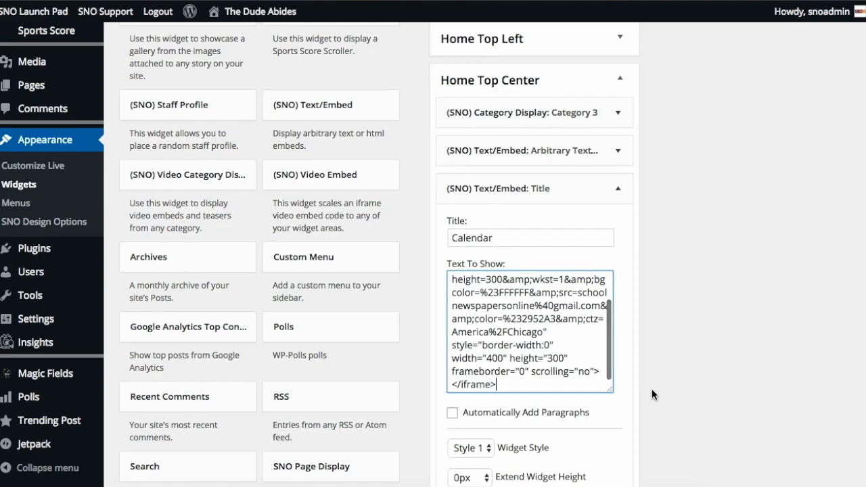
{"action": "scroll", "coordinate": [651, 389], "scroll_direction": "down", "scroll_amount": 3}
{"action": "left_click", "coordinate": [604, 445]}
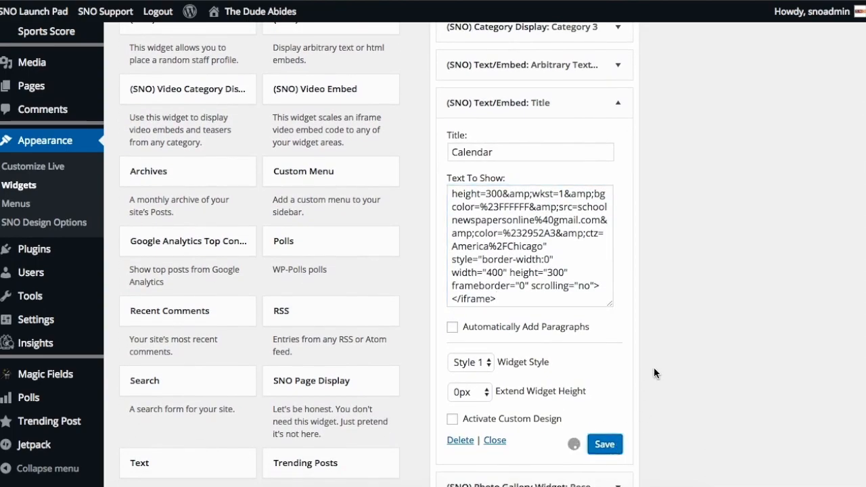